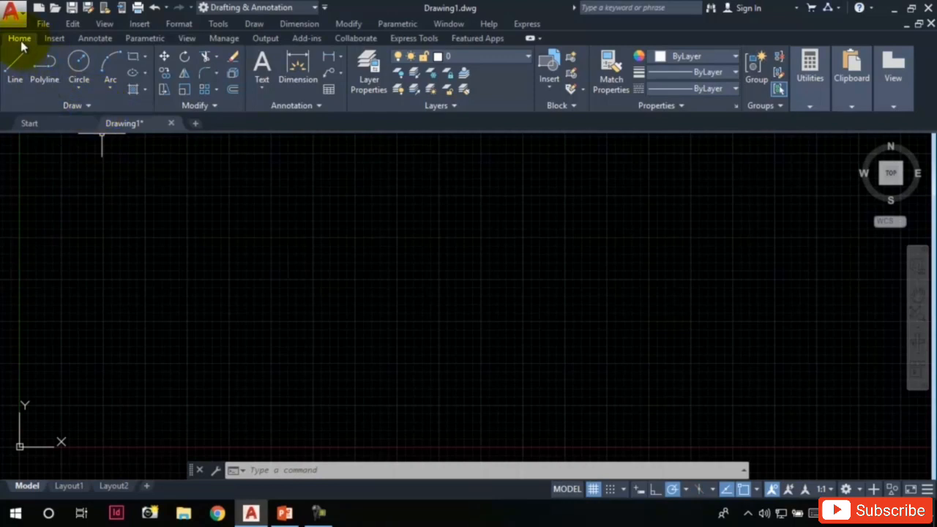
- Draw a circle with a radius of 15 by center and radius in the empty drawing area
left_click(77, 88)
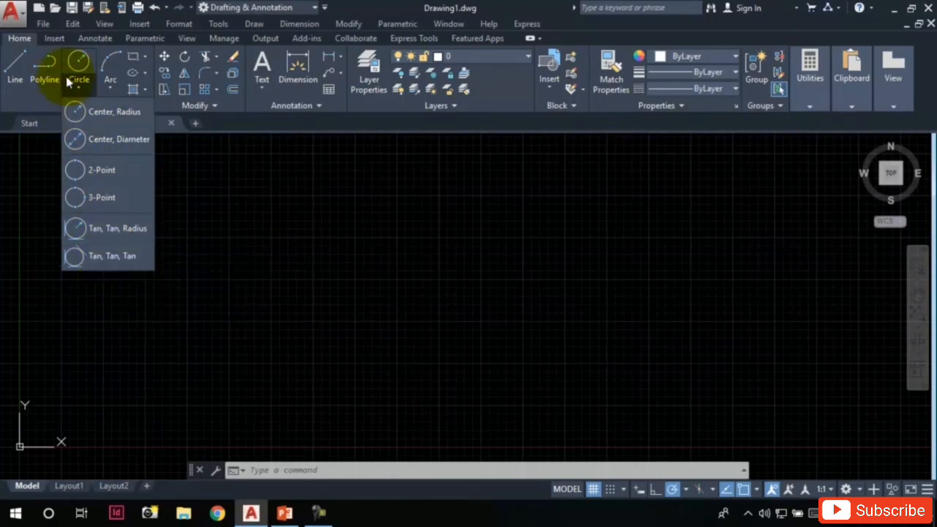
left_click(108, 112)
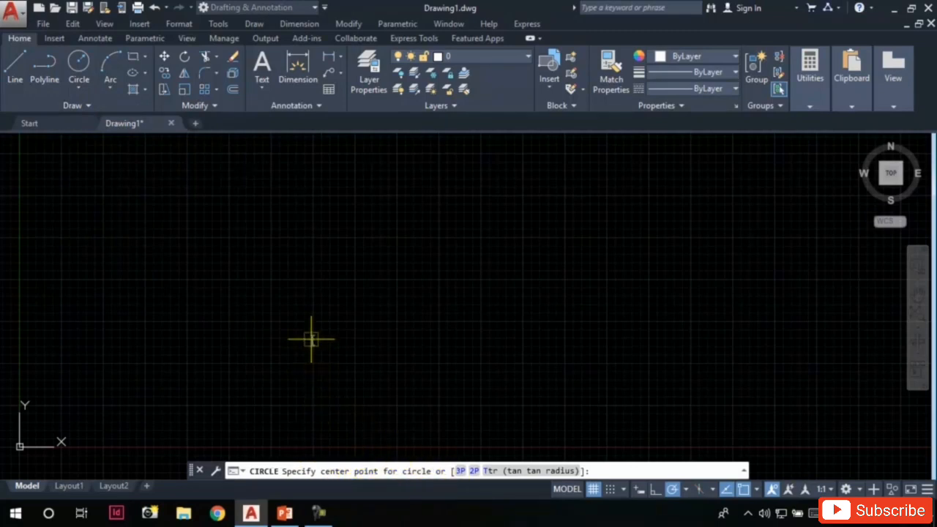
left_click(331, 297)
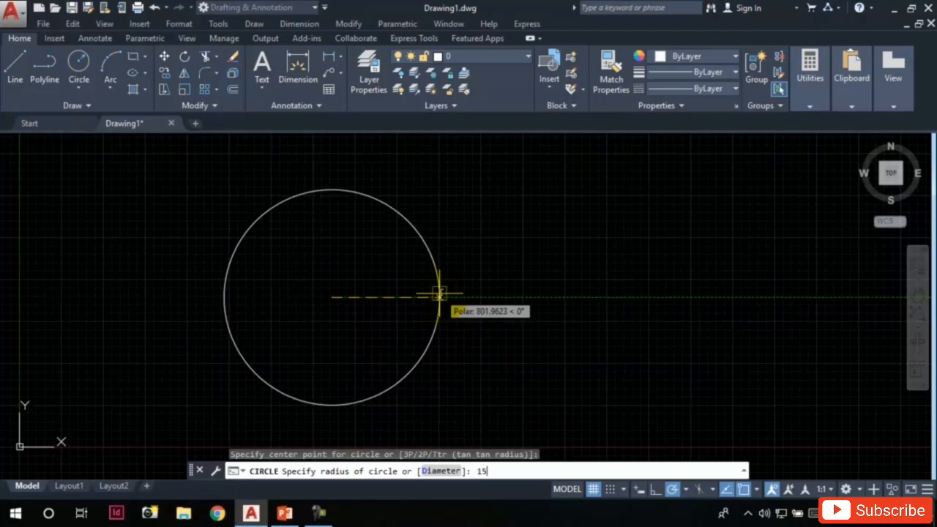
key("Return")
scroll(440, 293, "up", 10)
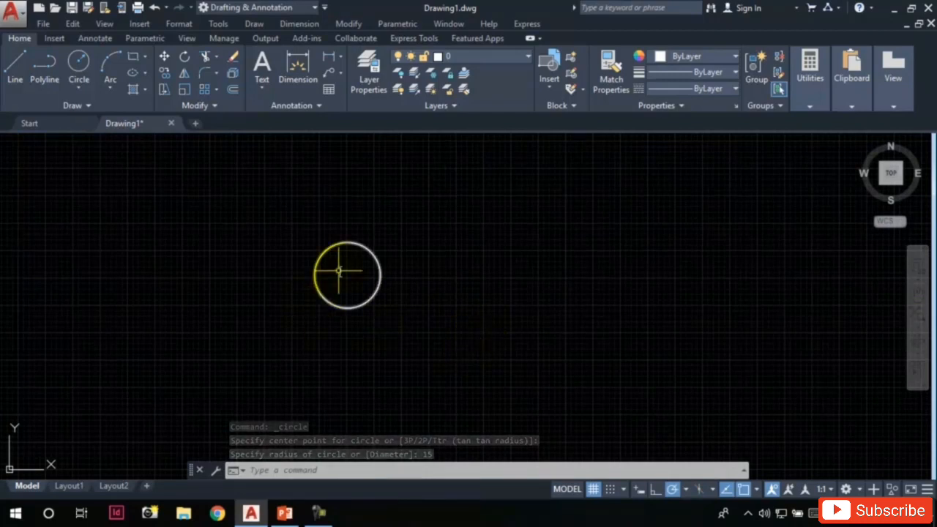
scroll(339, 271, "up", 2)
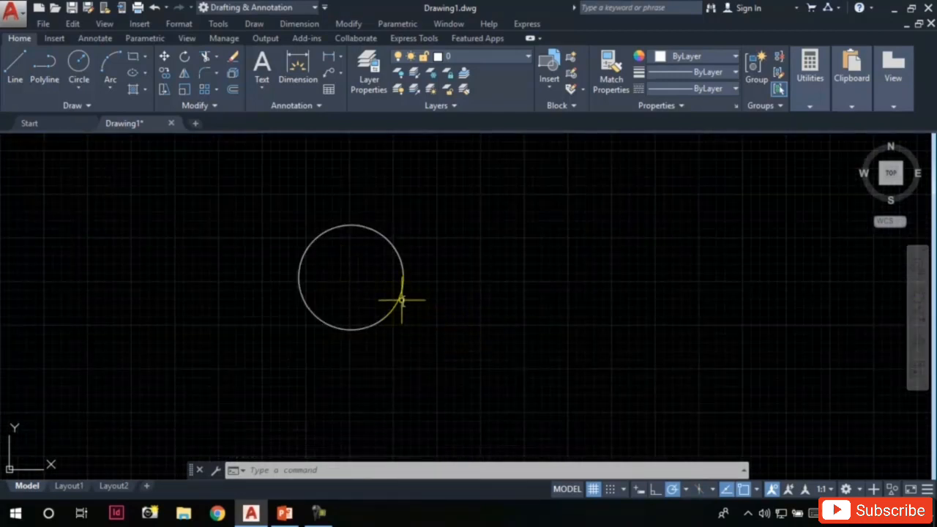
mouse_move(402, 282)
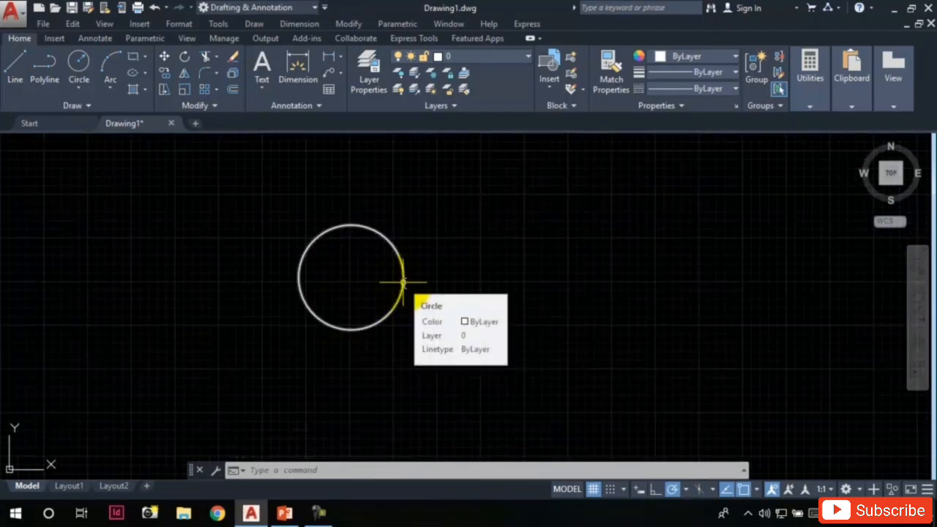
- Draw a second circle with a diameter of 30 by center and diameter, to the right of the first circle
left_click(73, 91)
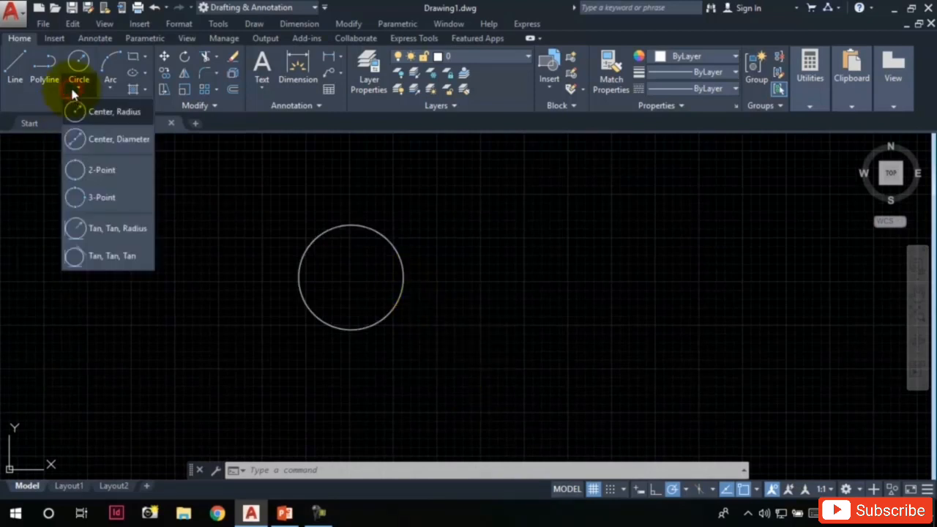
left_click(113, 140)
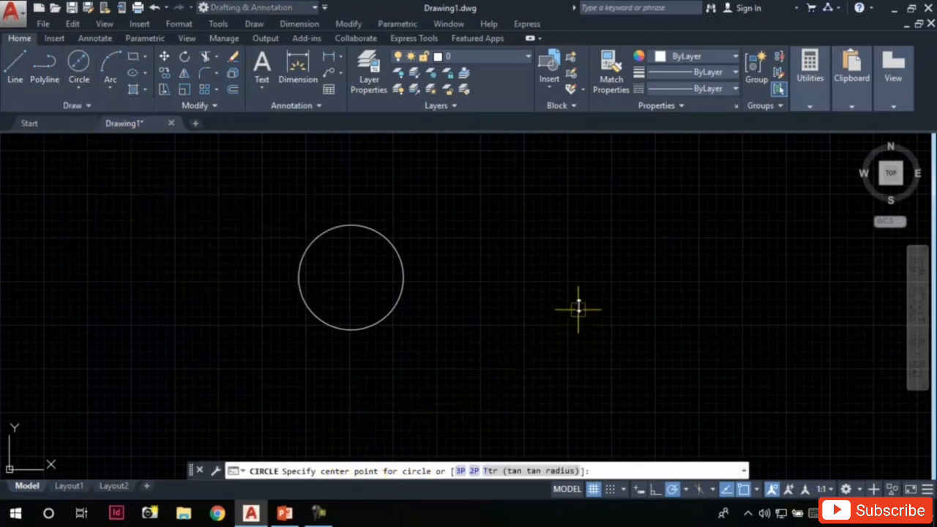
left_click(618, 276)
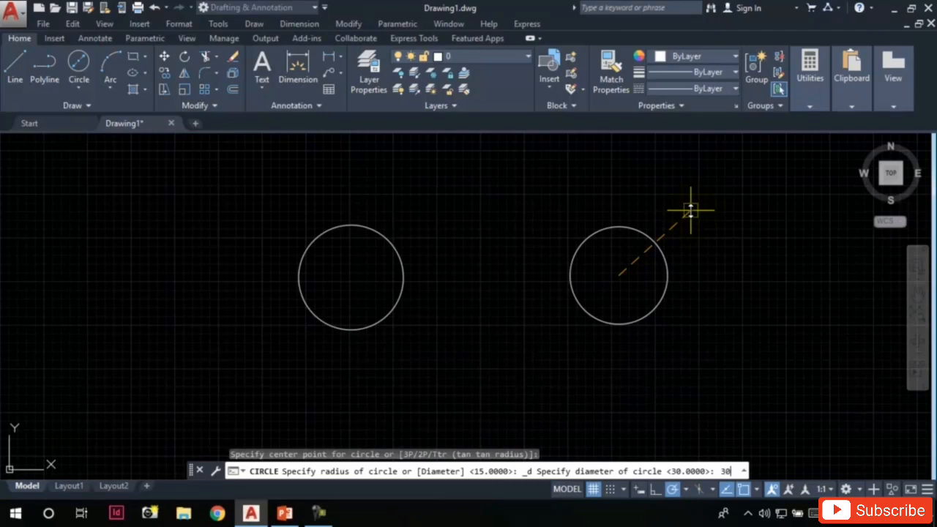
key("Return")
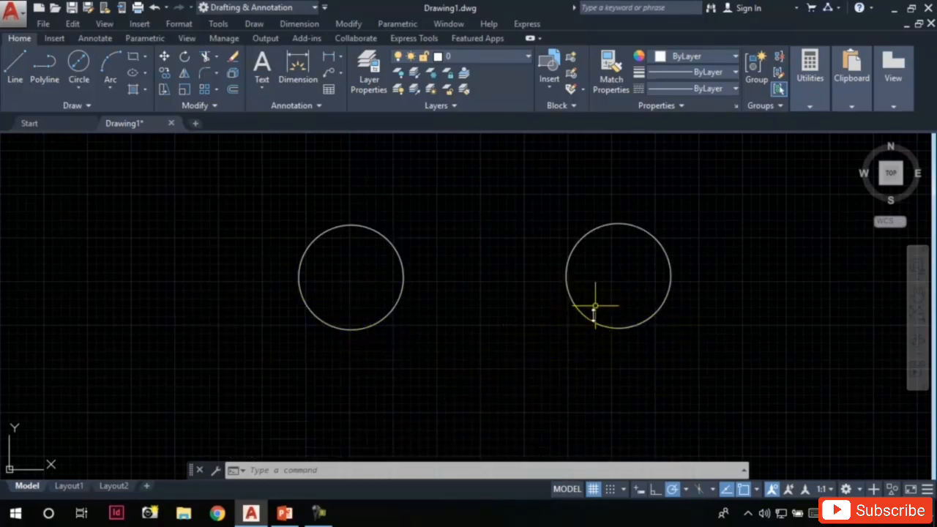
- Draw a single horizontal line to the left of the first circle, slightly above its center
left_click(77, 82)
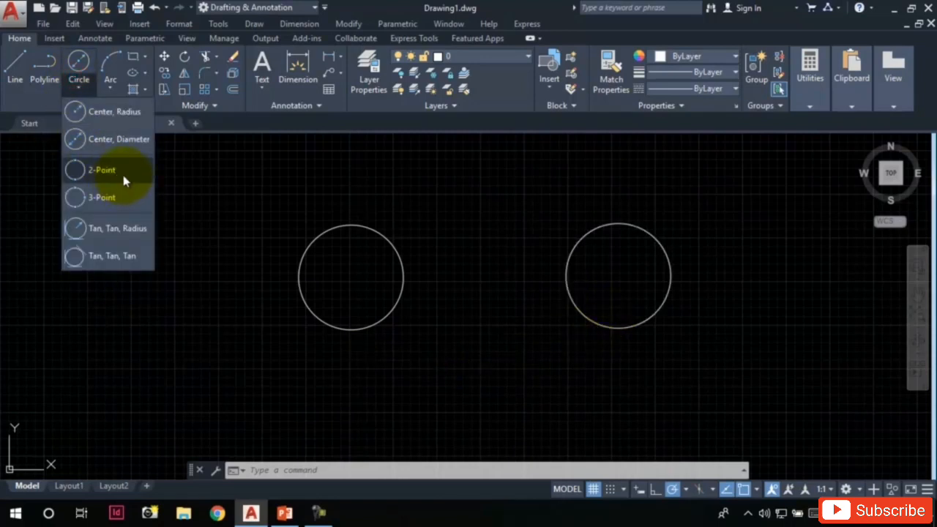
key("Escape")
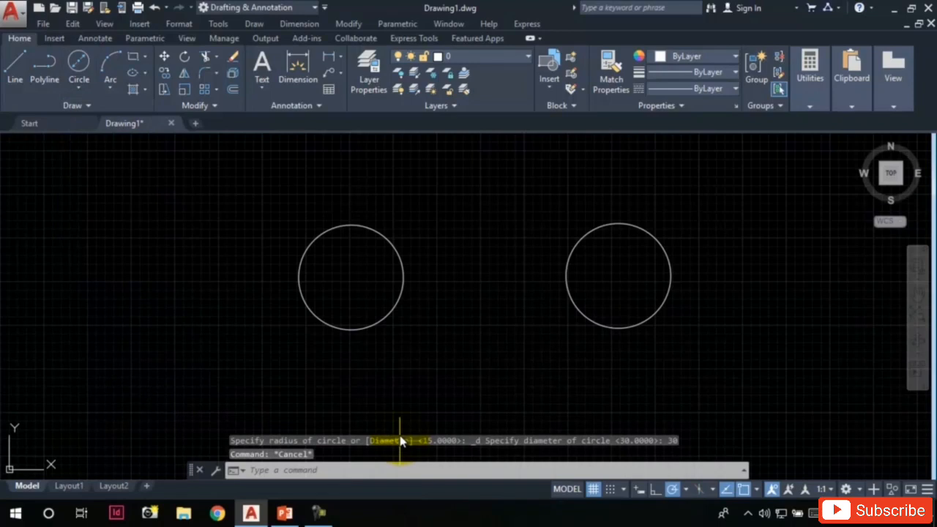
type("l")
key("Return")
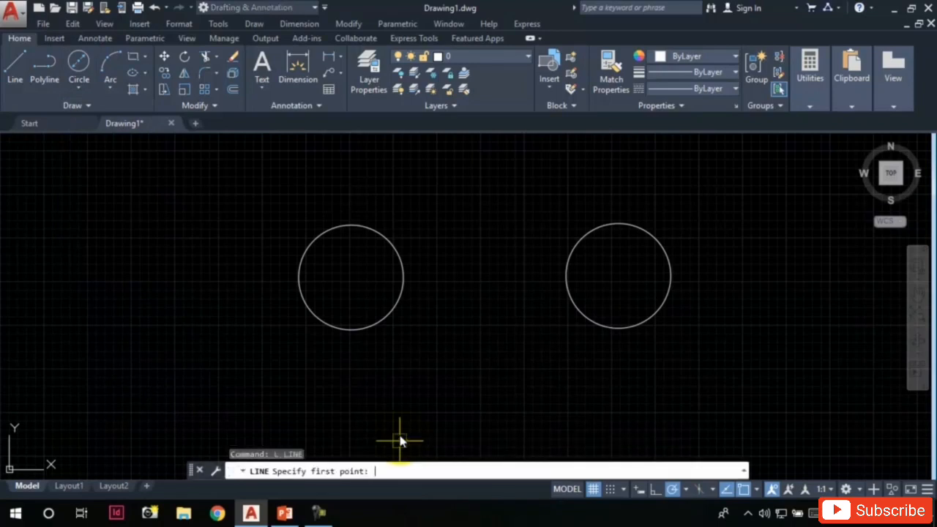
left_click(101, 249)
left_click(224, 248)
key("Escape")
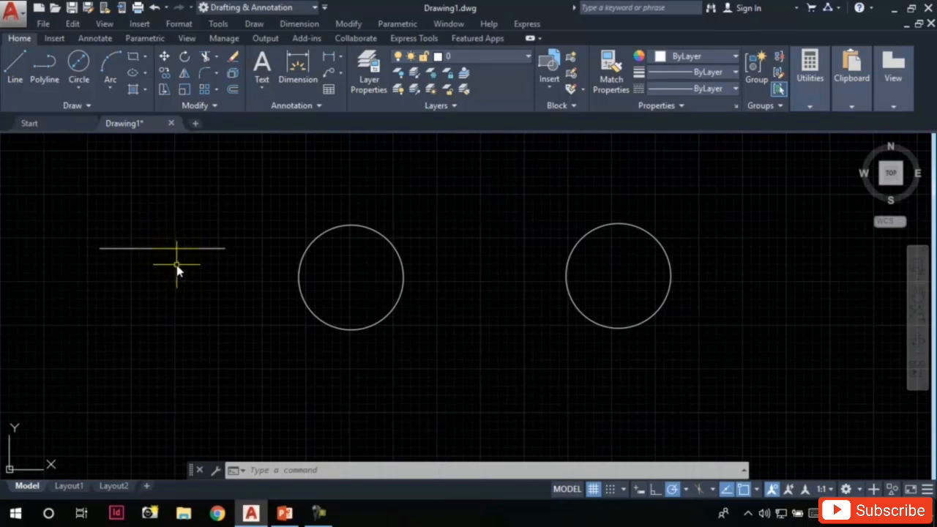
- Draw a 2-Point circle using the two endpoints of the horizontal line as its diameter
left_click(79, 87)
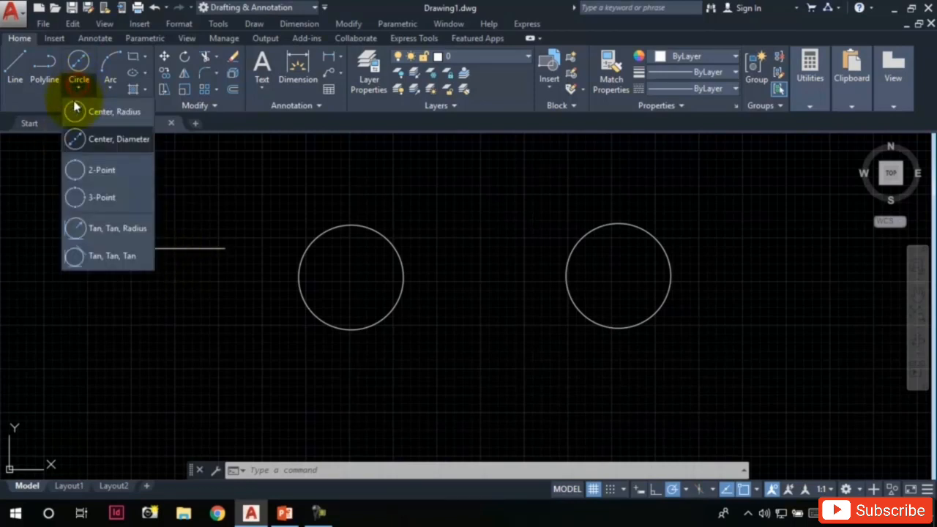
left_click(105, 170)
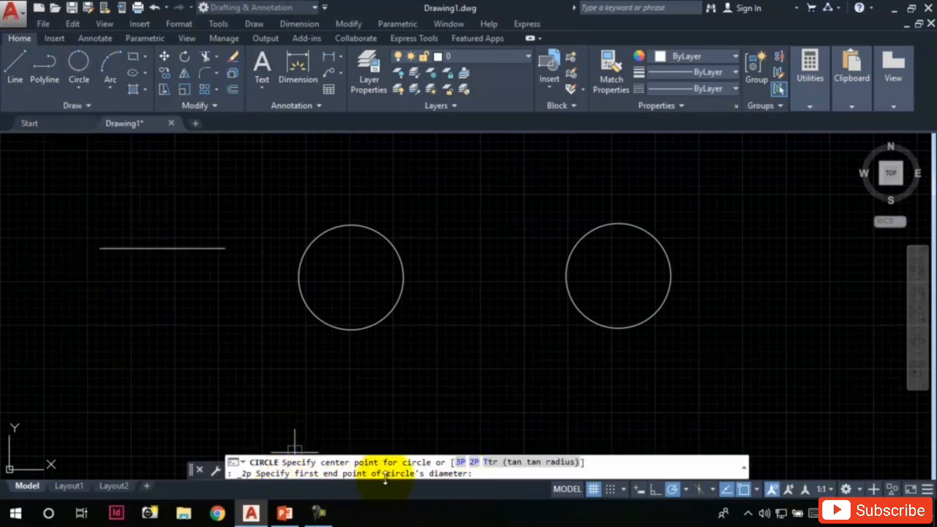
left_click(100, 247)
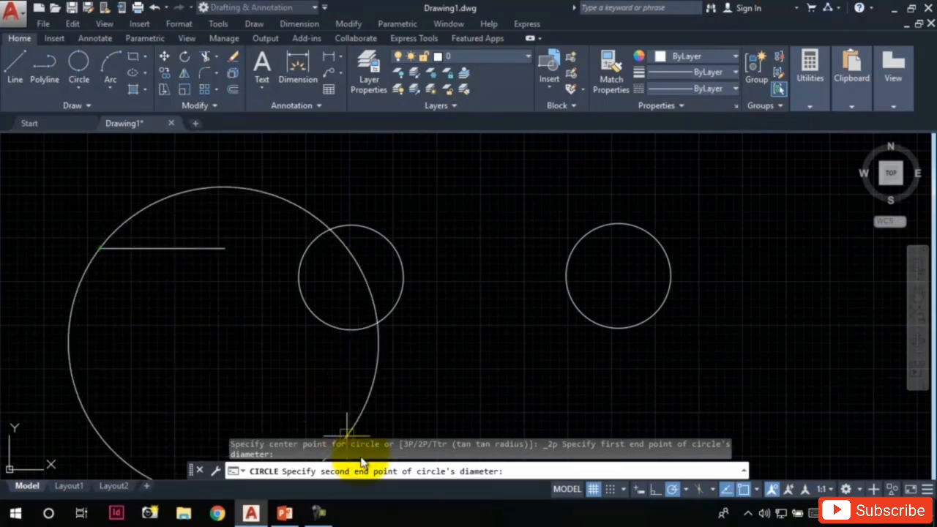
left_click(224, 251)
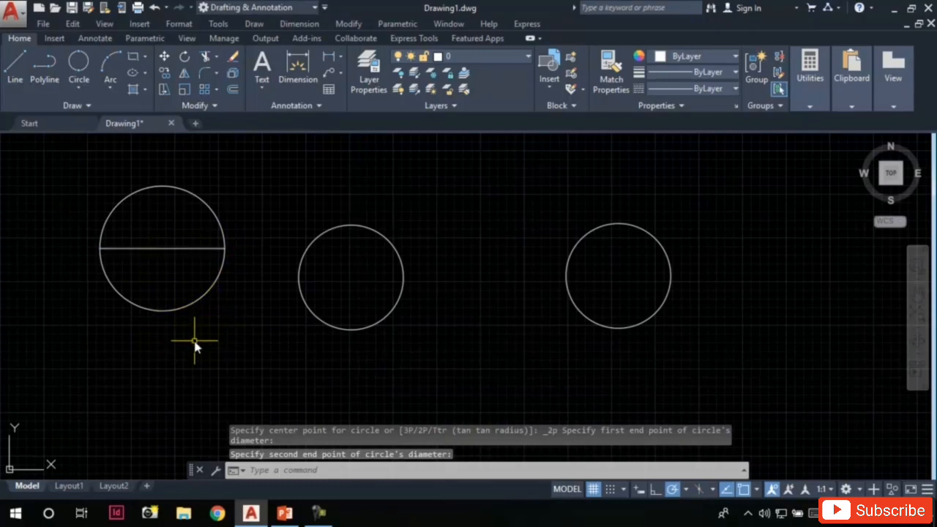
left_click(183, 263)
left_click(147, 239)
key("Escape")
key("Escape")
key("Escape")
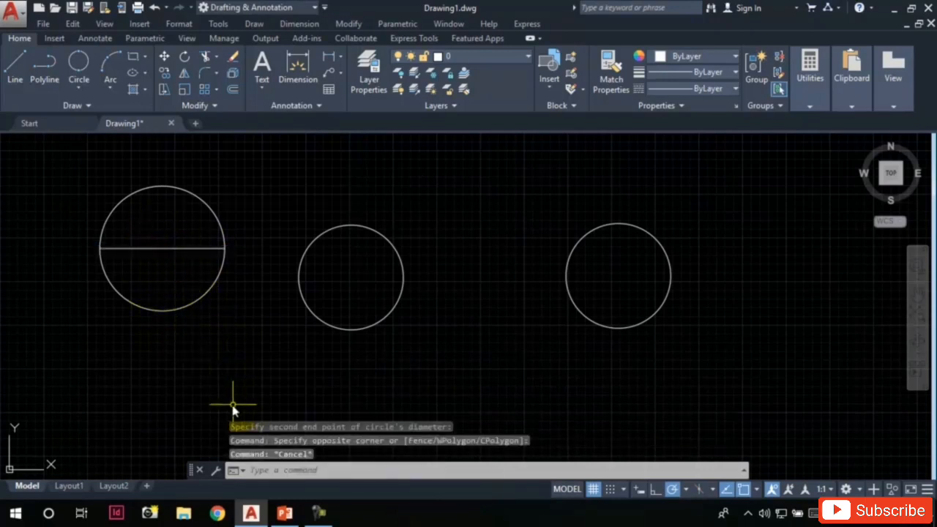
- Draw a closed triangle with three lines in the space between the radius 15 circle and the diameter 30 circle
left_click(78, 89)
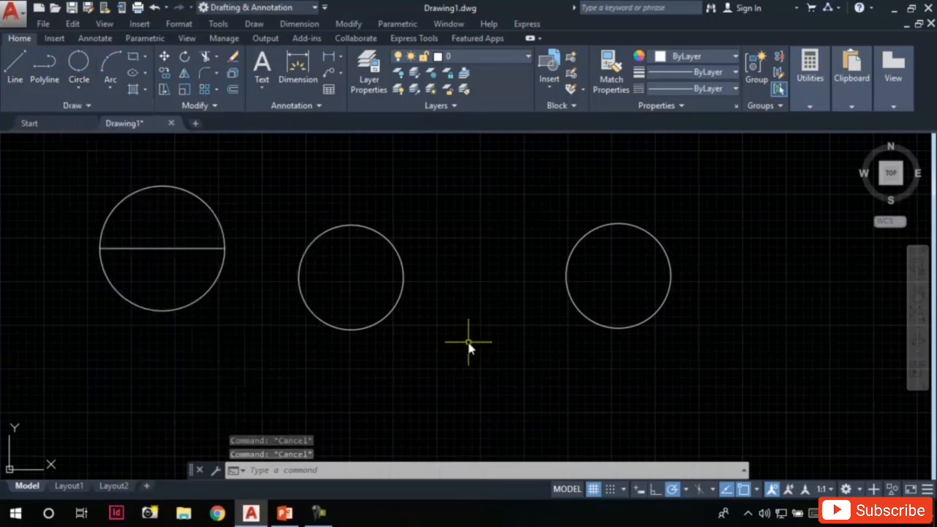
type("L")
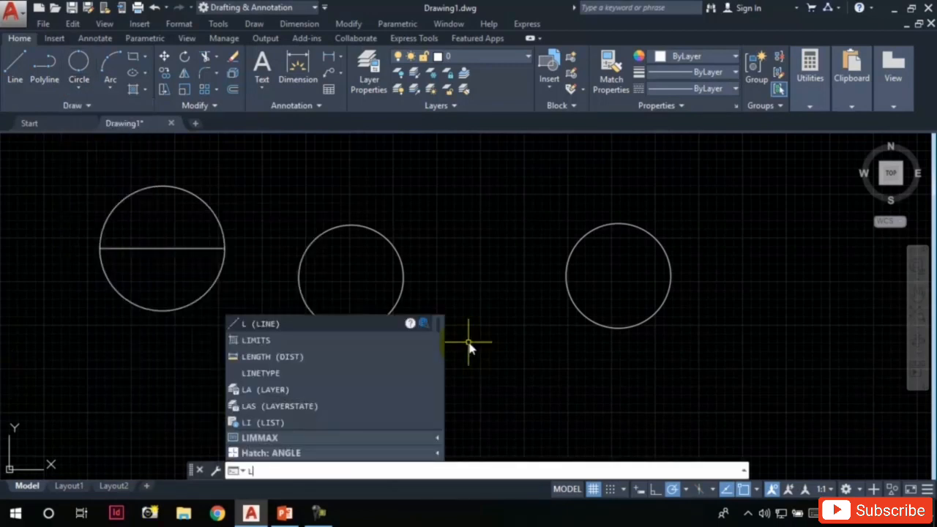
key("Return")
left_click(454, 284)
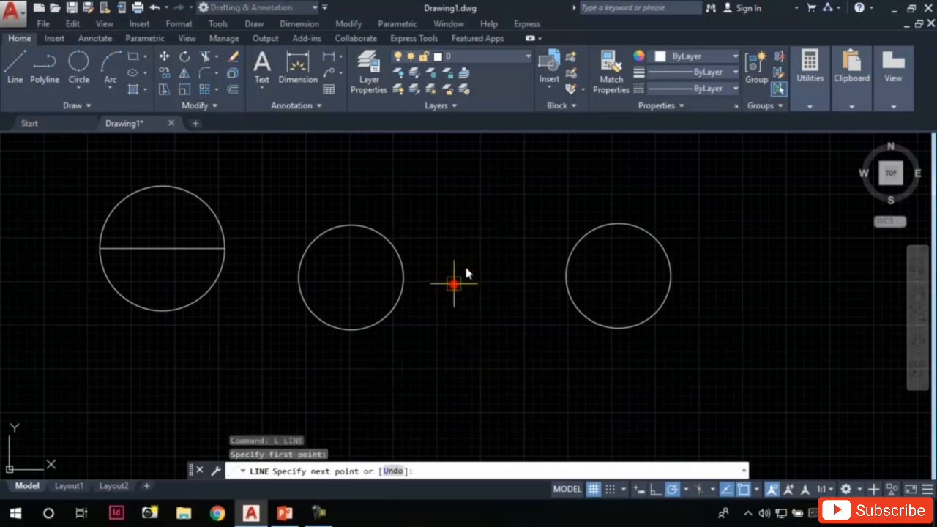
left_click(533, 286)
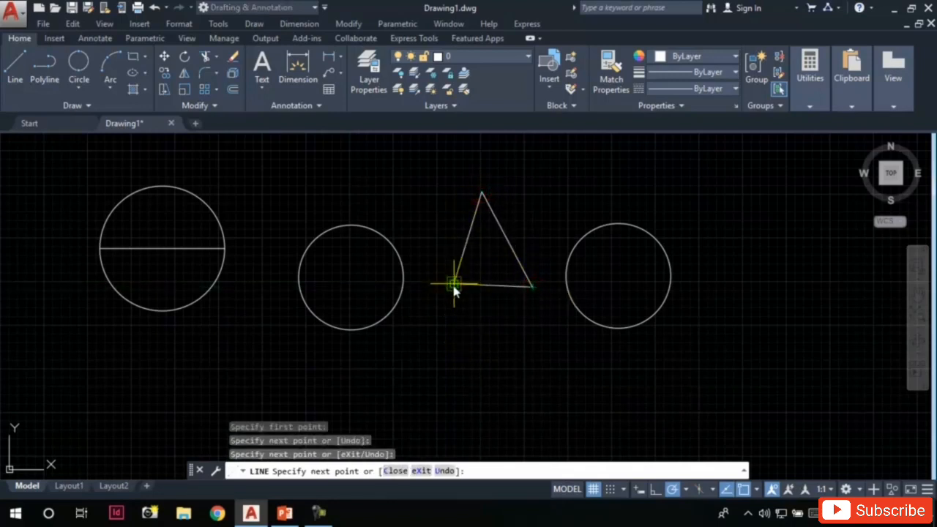
left_click(454, 285)
key("Escape")
- Draw a 3-Point circle through the three corners of the triangle
left_click(79, 89)
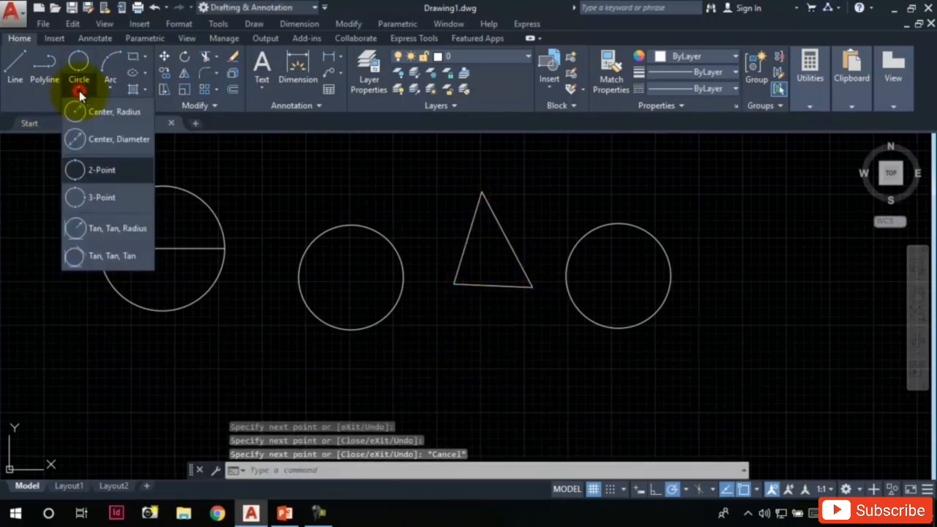
left_click(100, 199)
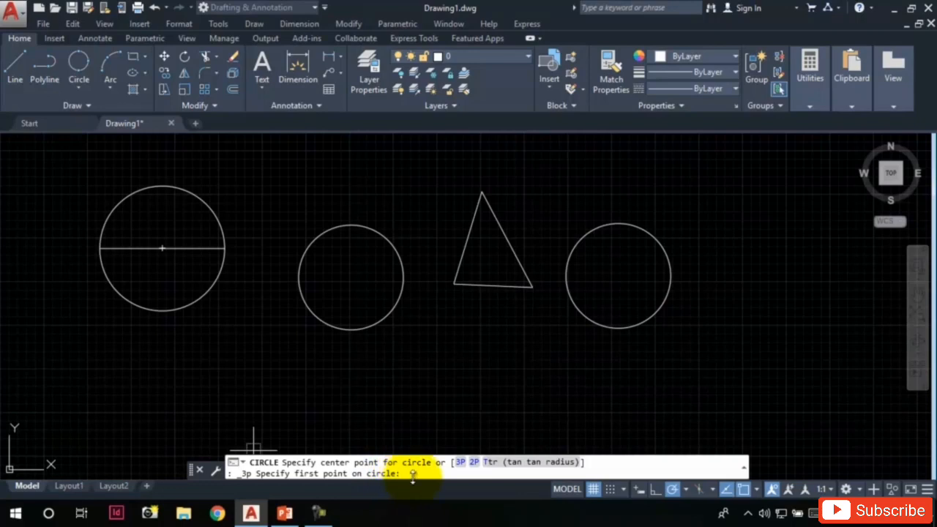
left_click(454, 283)
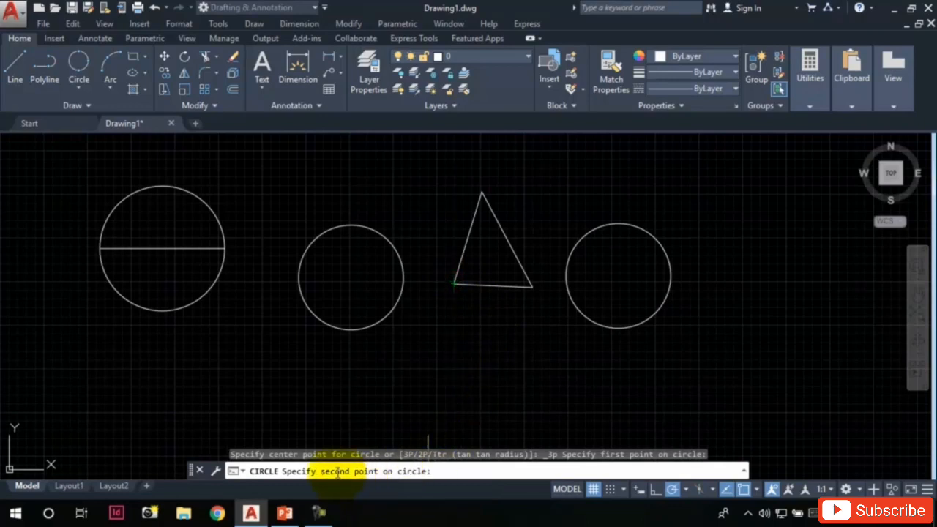
left_click(482, 191)
left_click(532, 287)
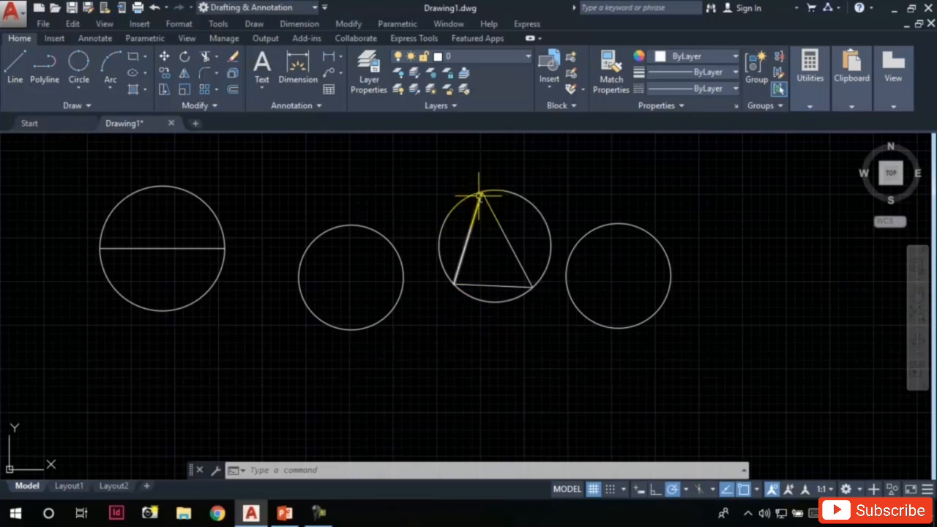
- Draw a Tan, Tan, Radius circle tangent to the triangle's left and right sides, accepting the default radius of 16.0381
left_click(80, 90)
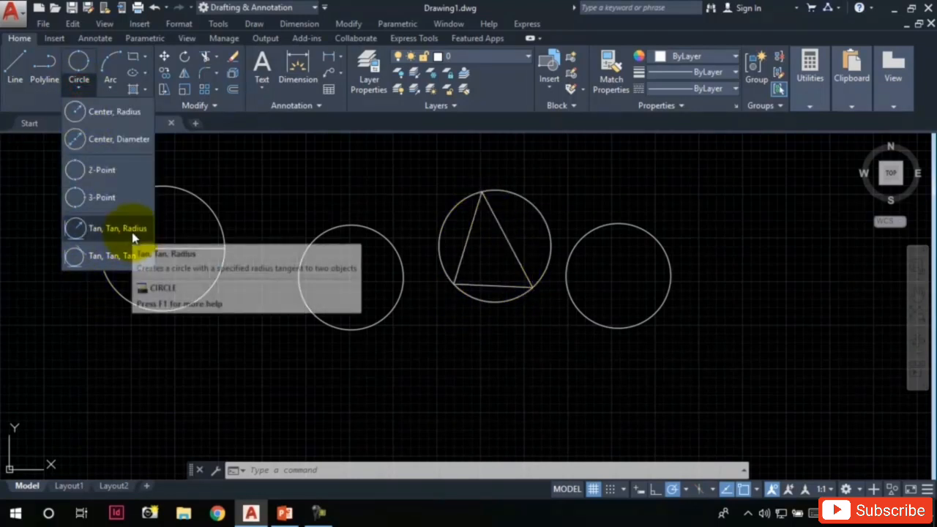
scroll(487, 266, "up", 2)
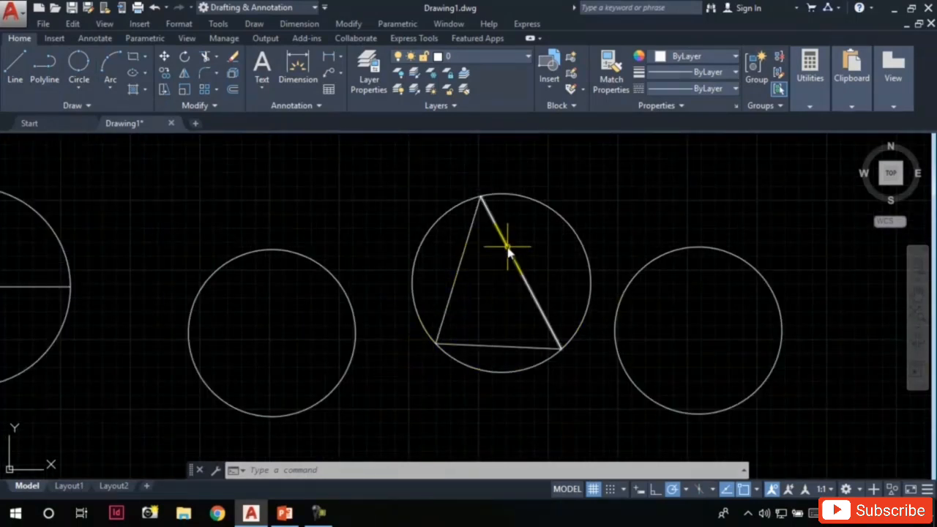
left_click(81, 89)
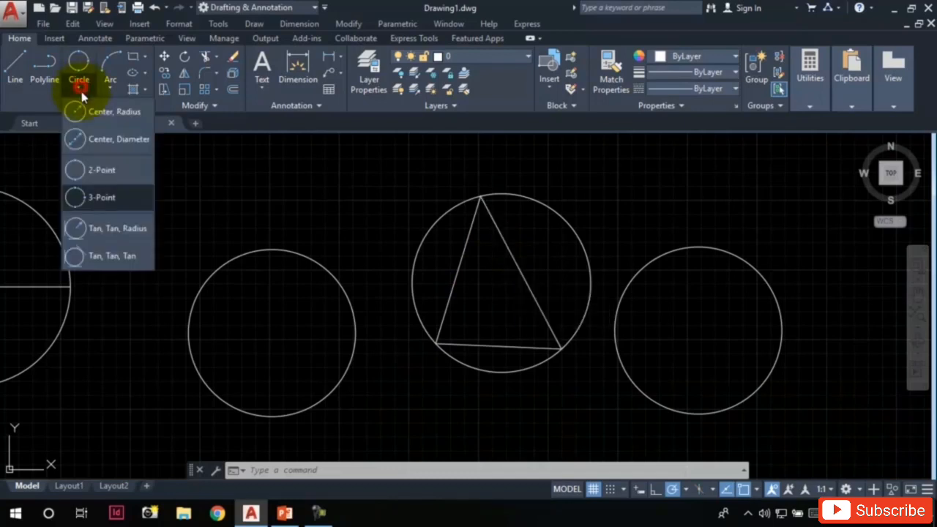
left_click(119, 228)
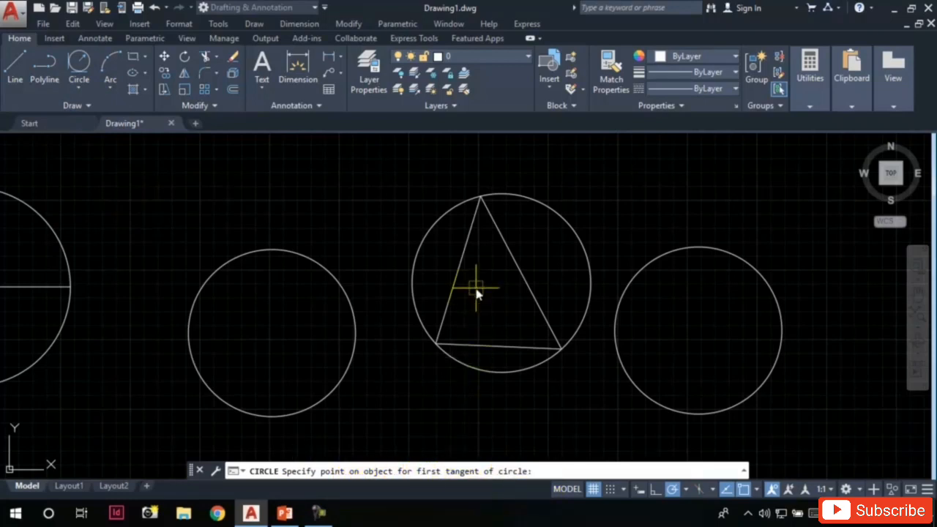
left_click(464, 256)
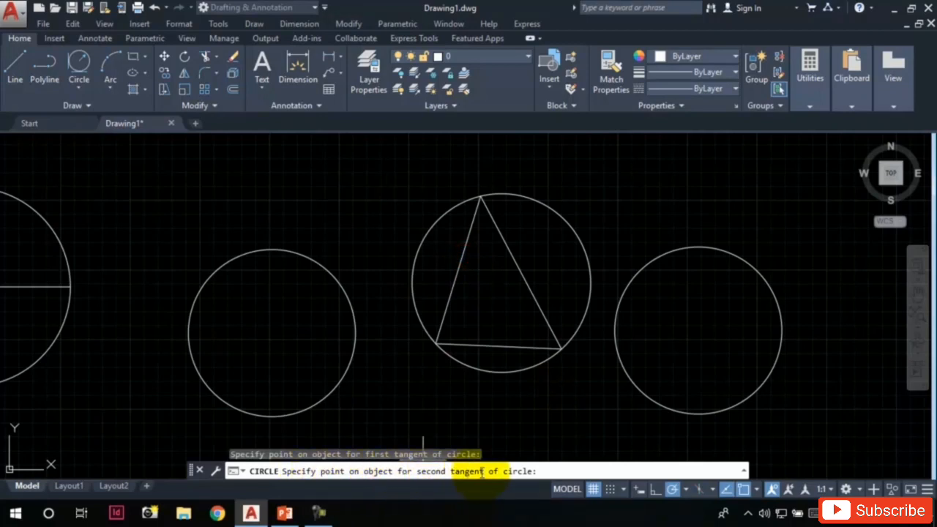
left_click(516, 266)
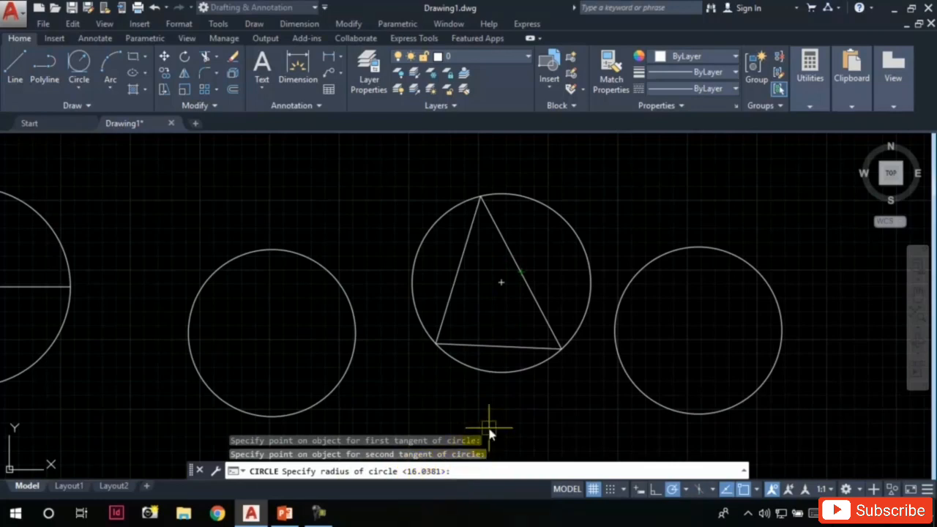
key("Return")
scroll(516, 388, "down", 3)
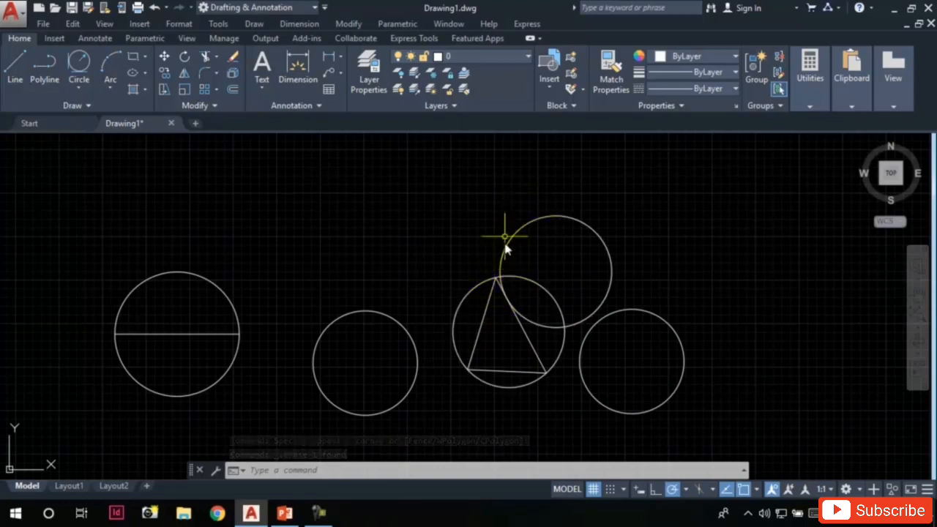
left_click(81, 92)
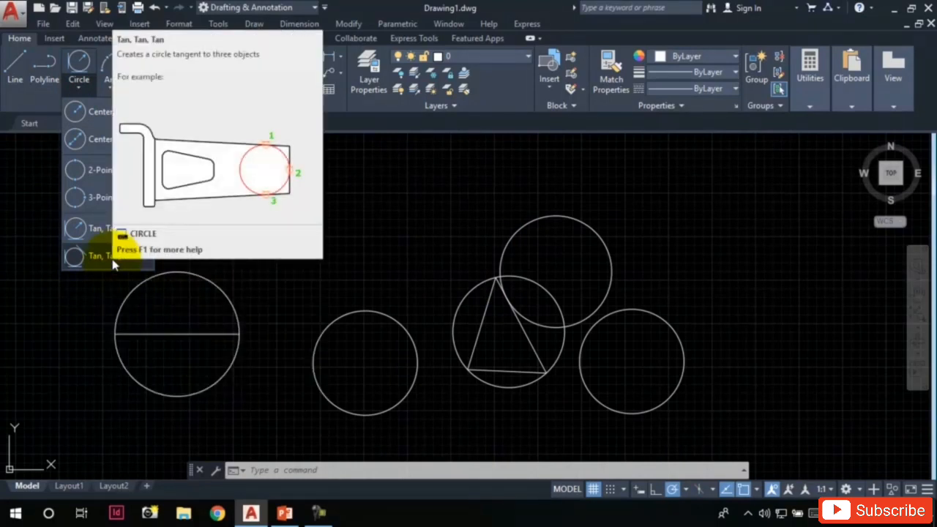
left_click(112, 257)
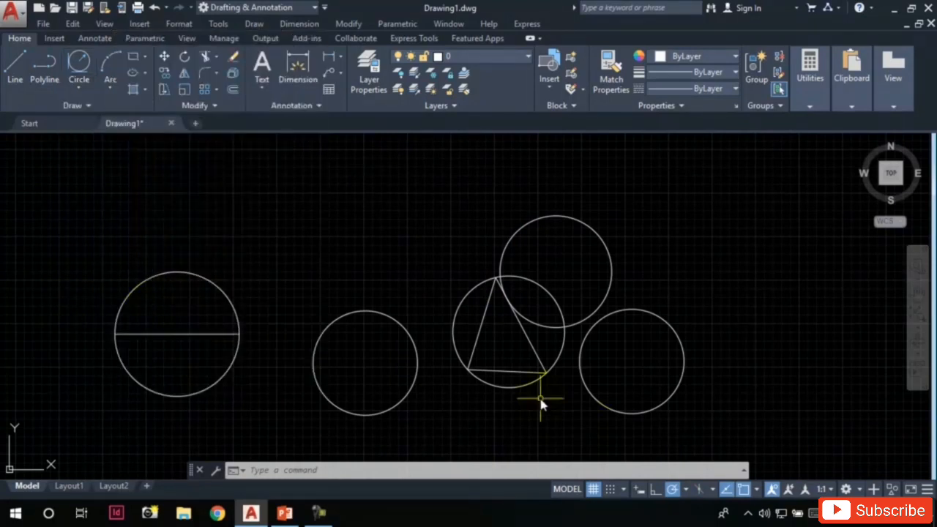
left_click(483, 326)
left_click(497, 374)
left_click(528, 336)
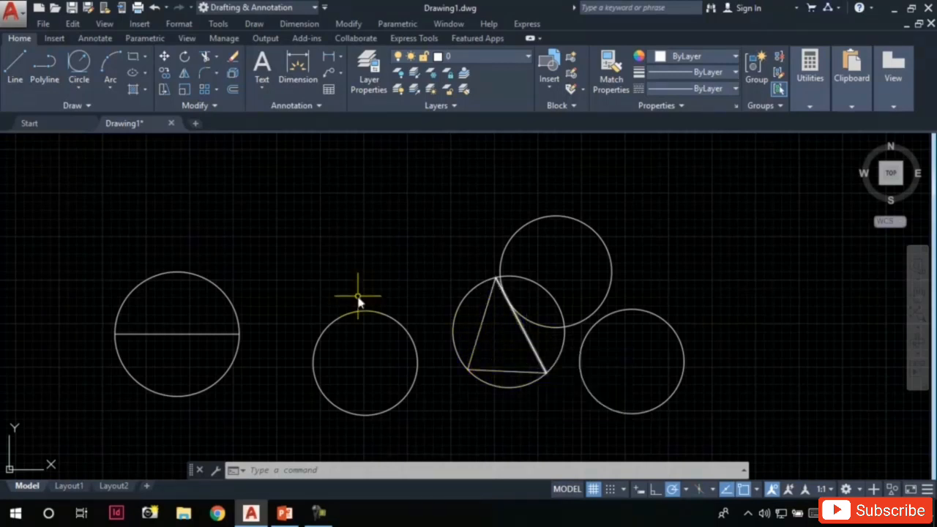
- Draw a Tan, Tan, Tan circle inside the triangle, tangent to its left side, base and right side
left_click(83, 89)
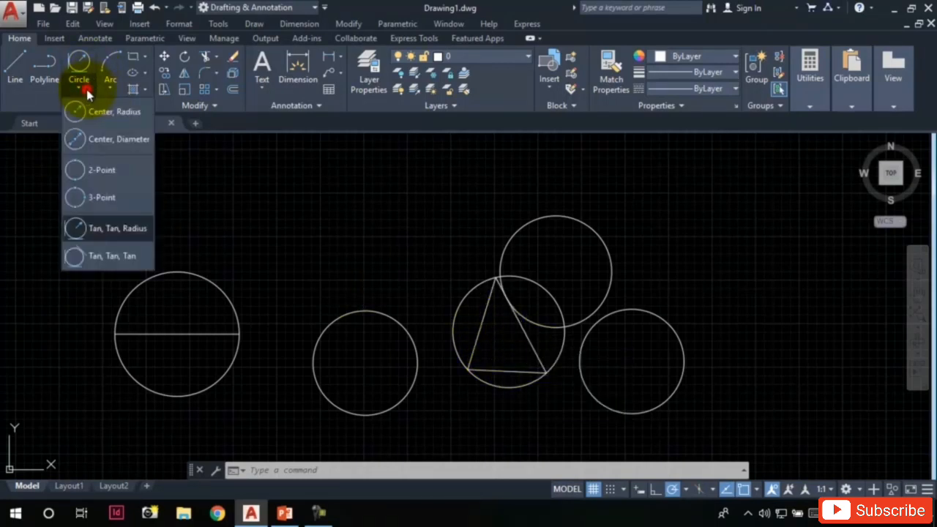
left_click(120, 266)
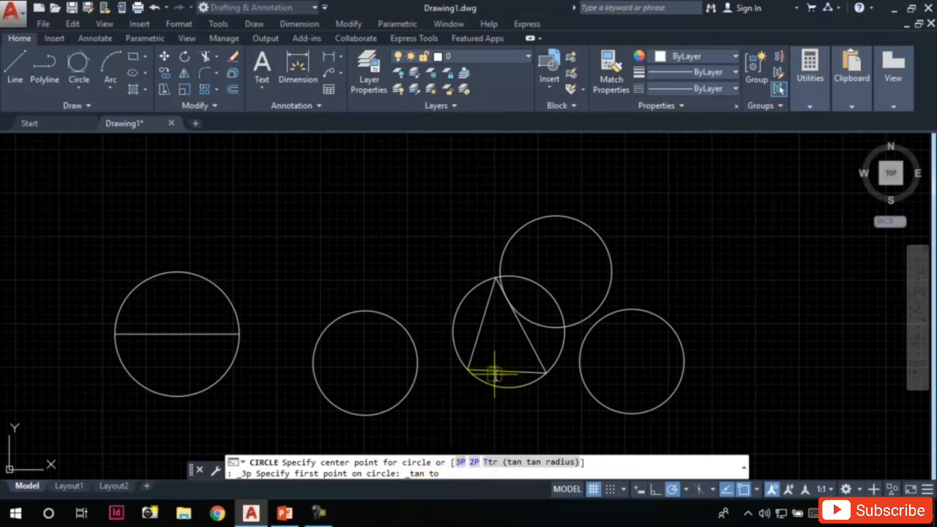
left_click(483, 320)
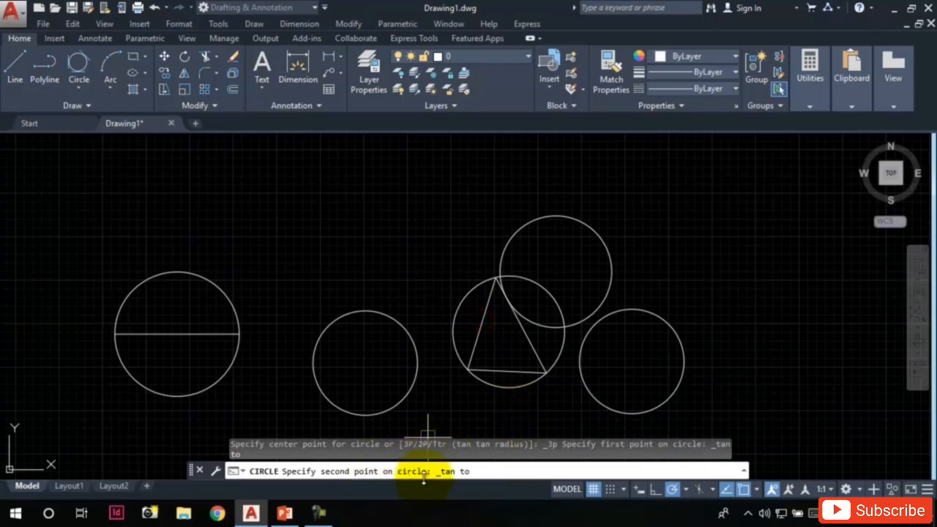
left_click(506, 375)
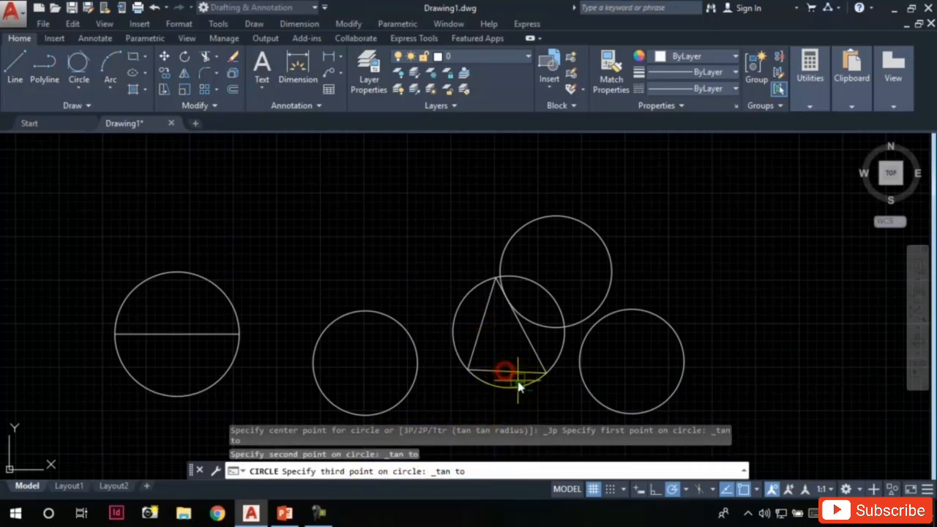
left_click(524, 338)
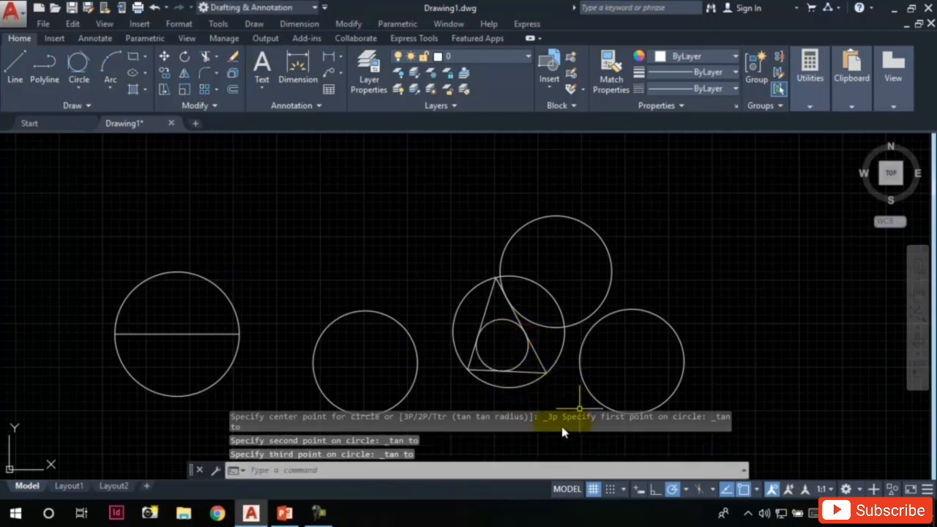